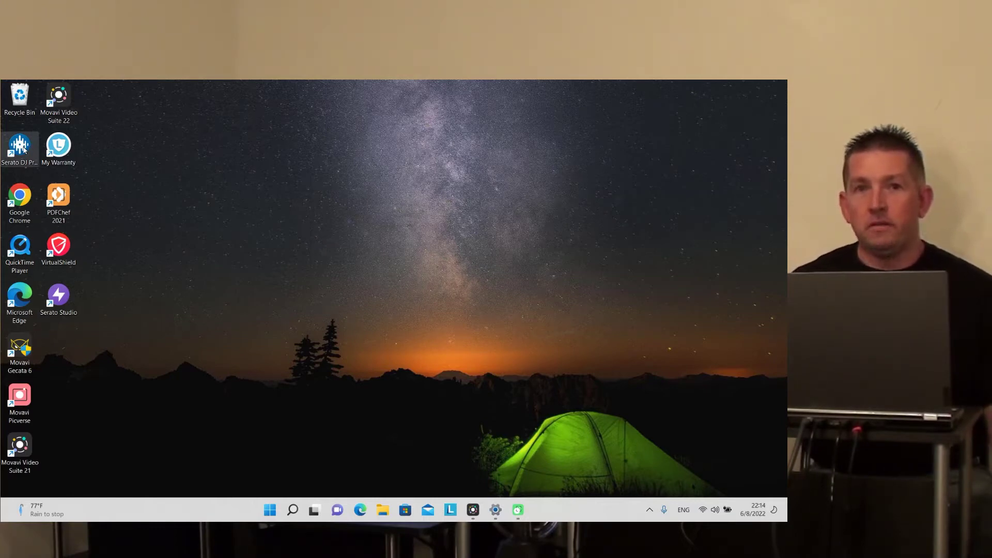
Launch Serato DJ Pro from its desktop shortcut.
double_click(20, 146)
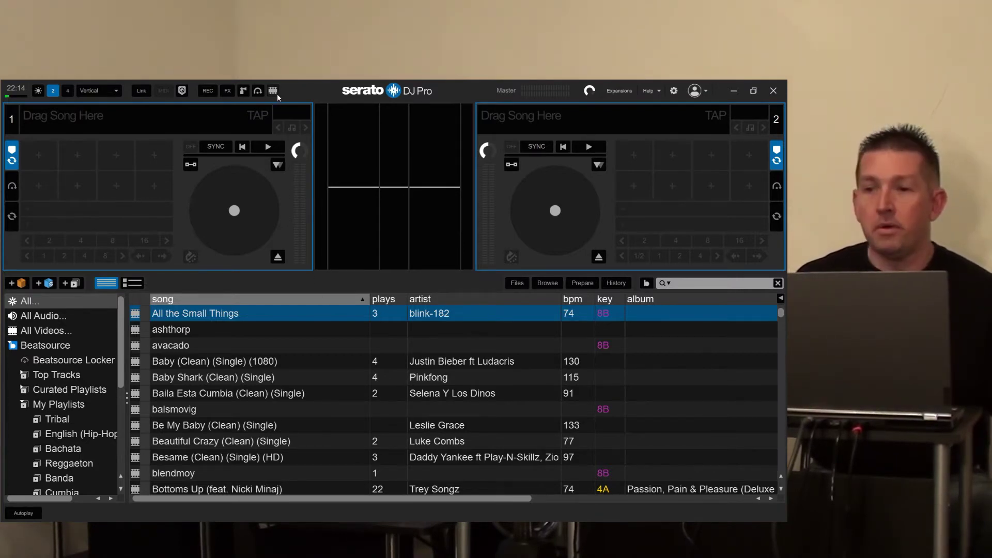
Minimize Serato DJ Pro and restore the Windows Display settings window.
click(735, 92)
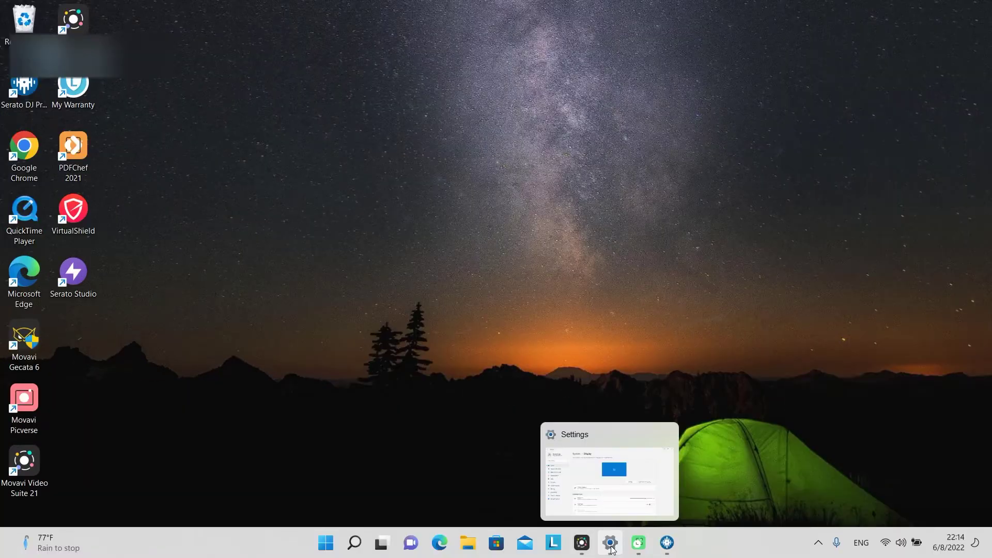
click(611, 547)
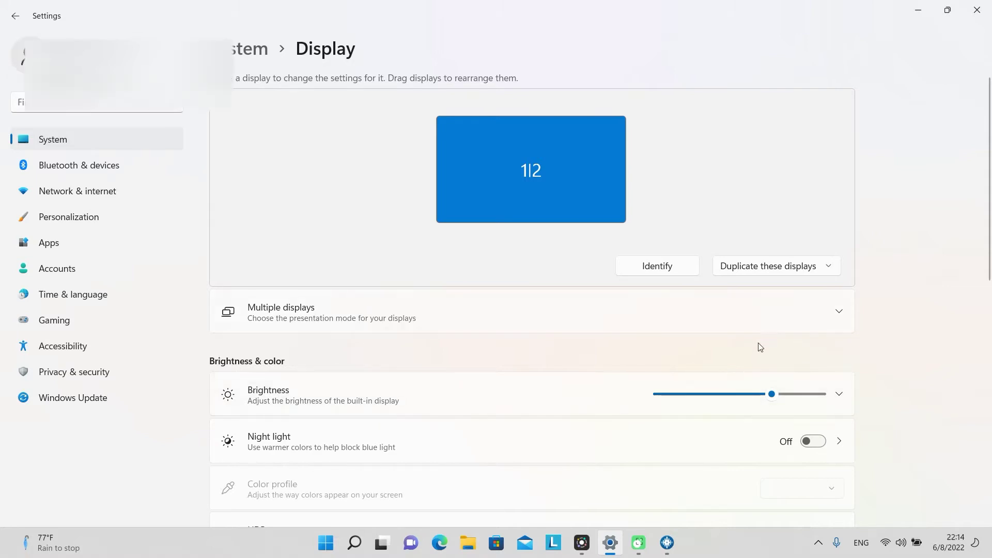
Expand the display-mode list on the System > Display page.
click(761, 271)
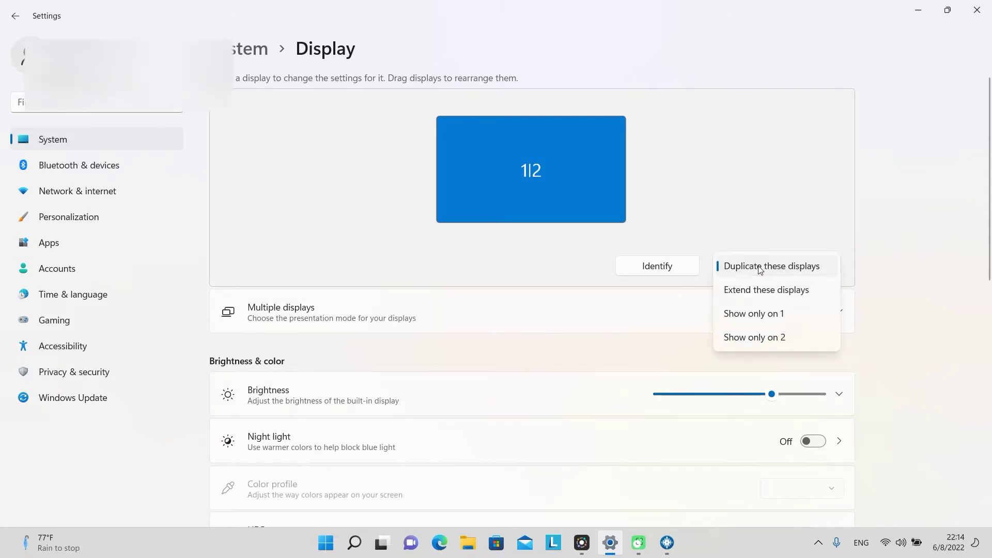
Switch to Extend these displays, keep the change, identify the screens and return to Serato DJ Pro.
click(759, 299)
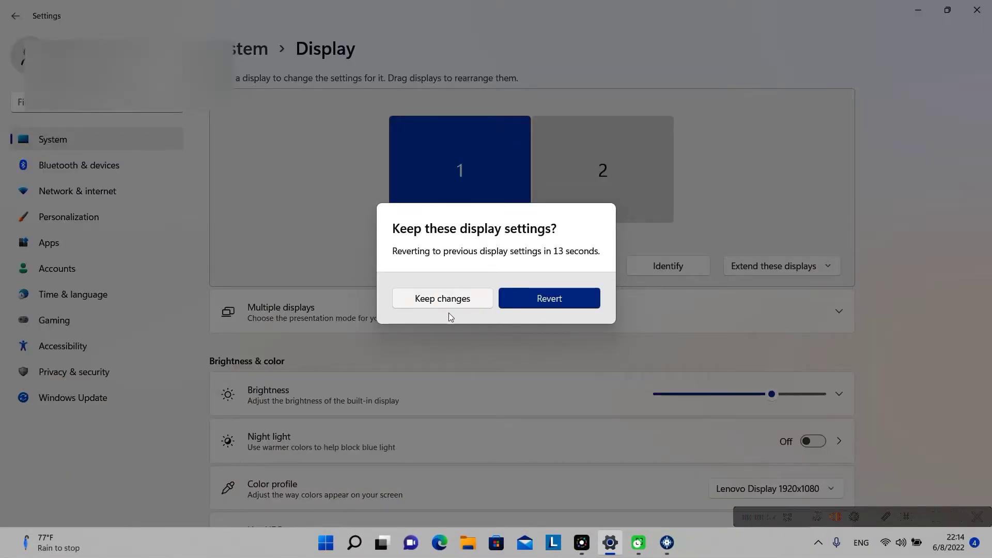
click(442, 301)
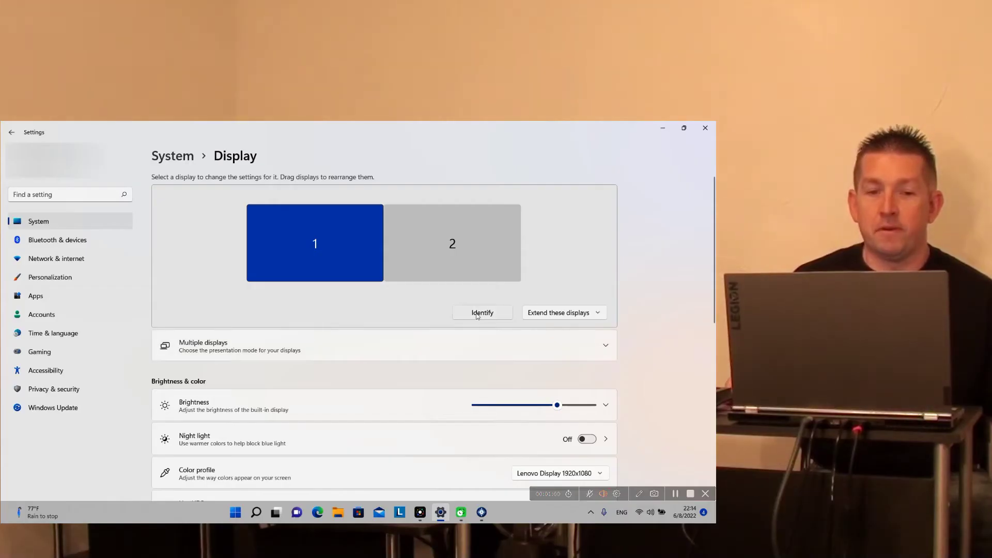
click(659, 267)
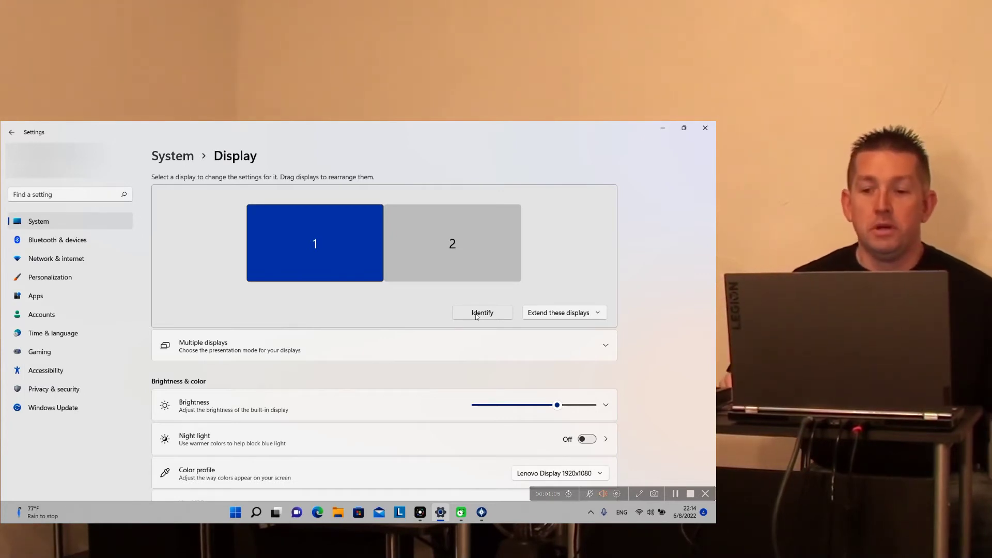
click(483, 515)
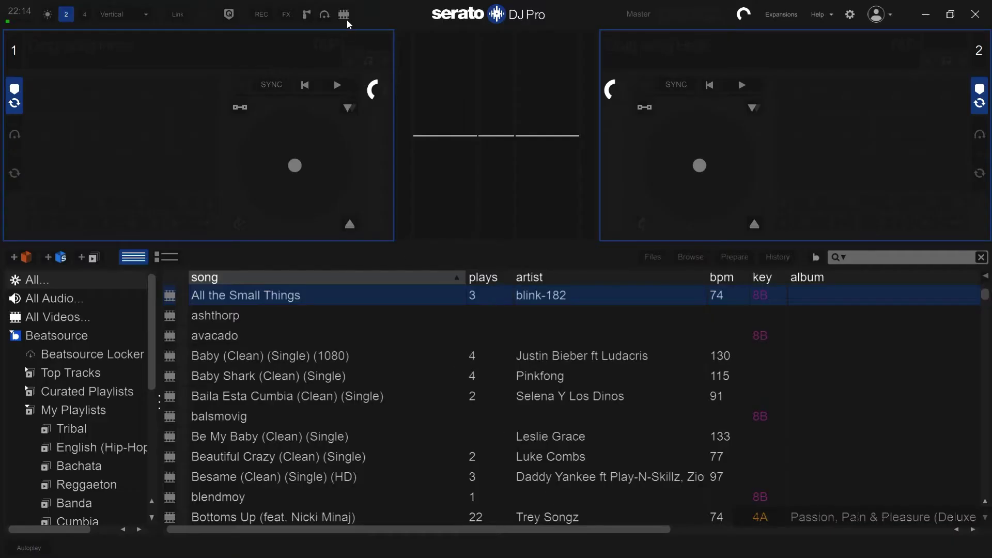
Enable the Video expansion panel from the top toolbar.
click(344, 15)
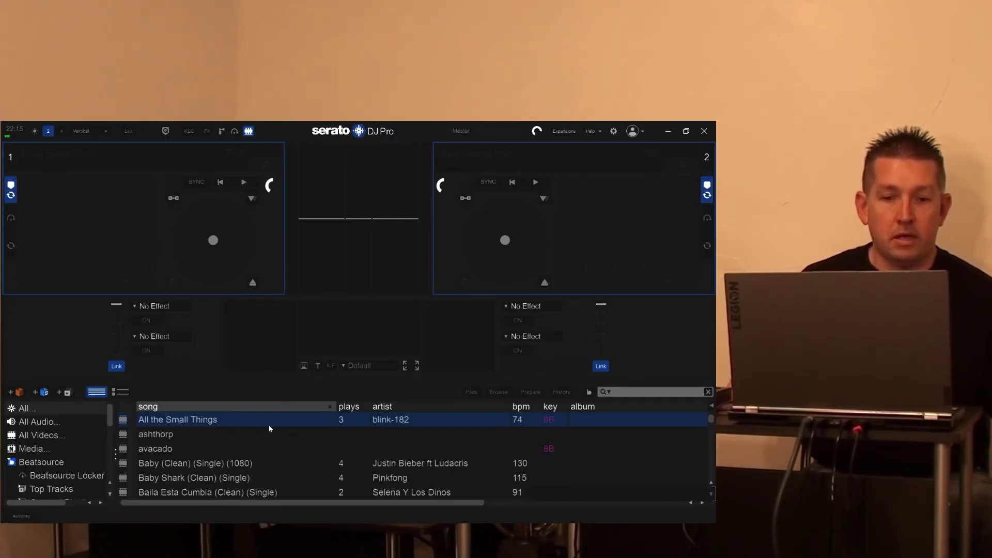
scroll(80, 444, down, 2)
scroll(80, 444, down, 3)
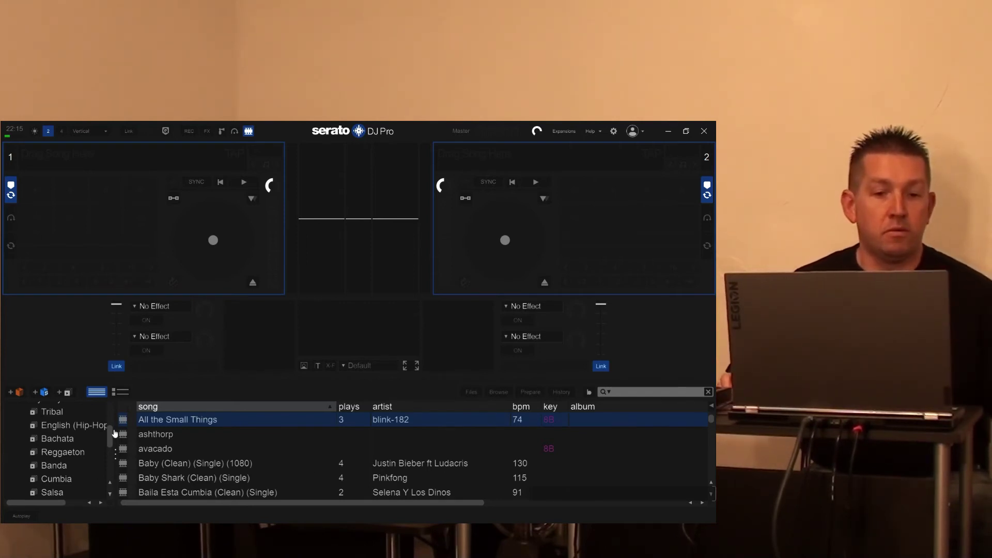
drag(110, 436, 109, 453)
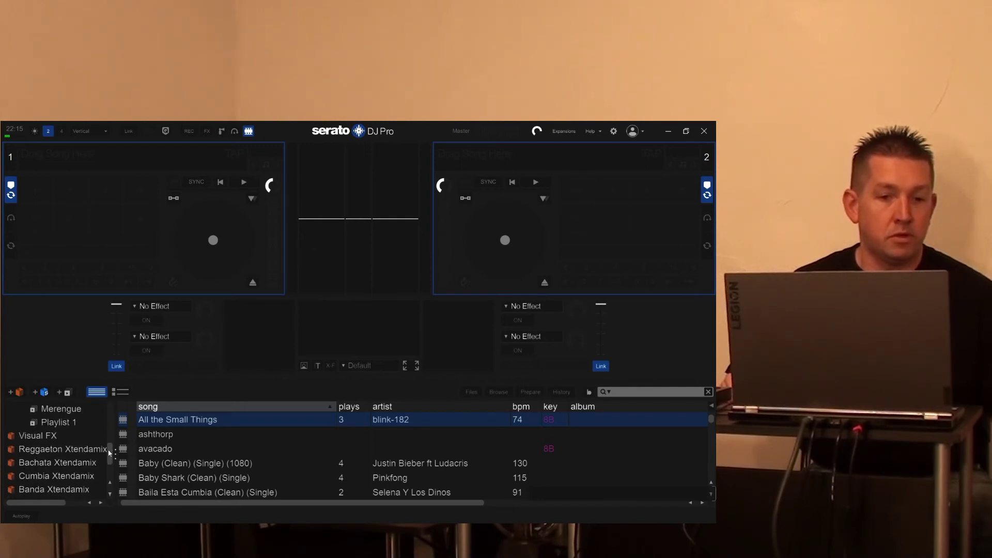
Open the Visual FX crate to list its clips.
double_click(46, 438)
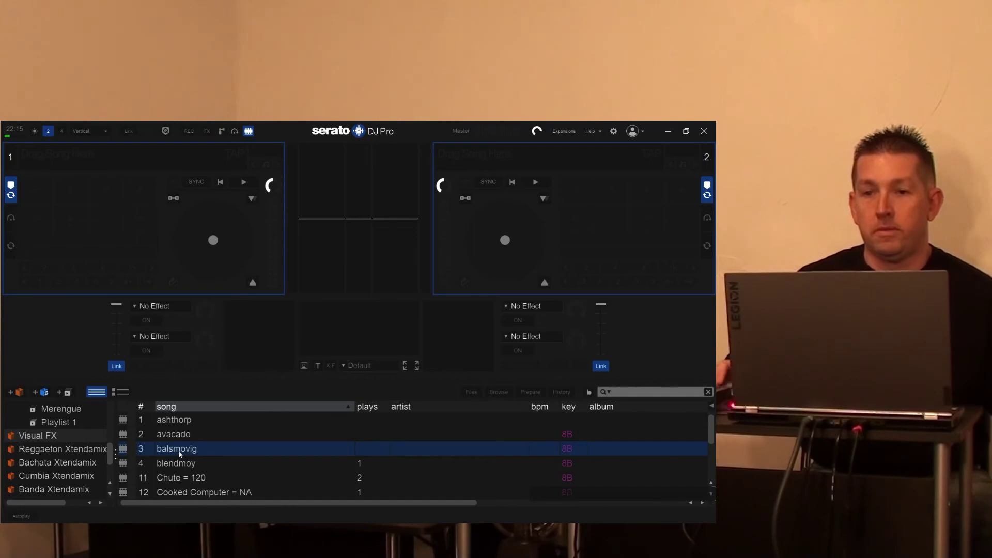
Drag the balsmovig clip from the library onto deck 2.
drag(179, 454, 466, 272)
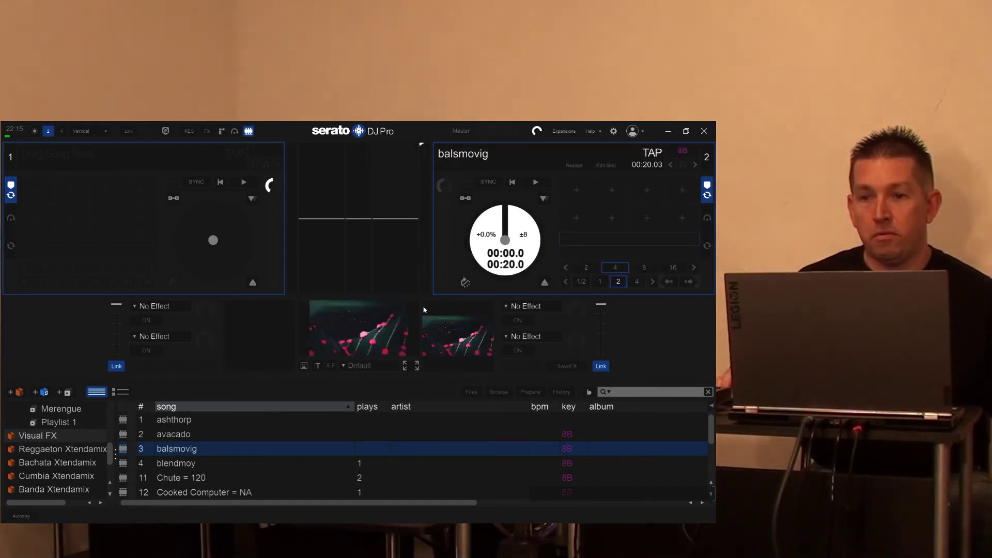